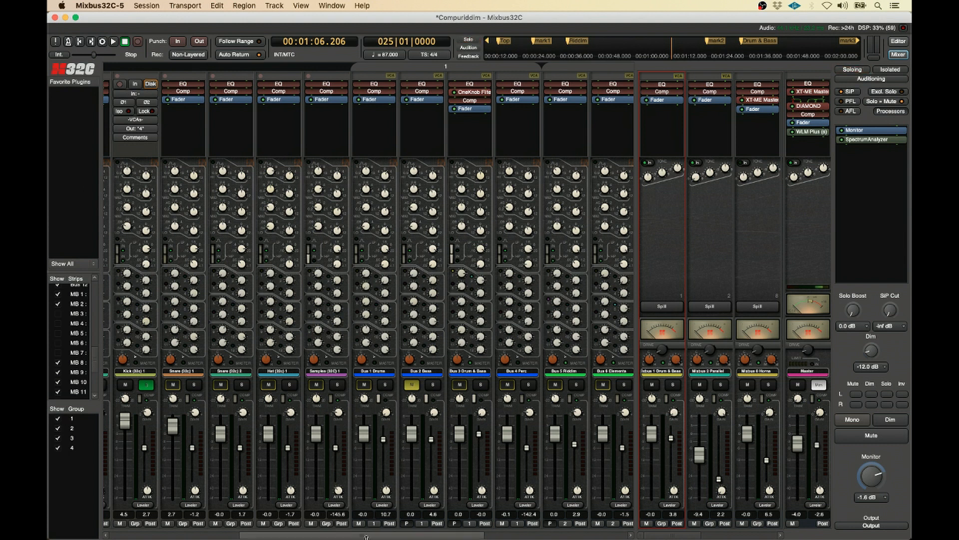
Rename the aux bus Bus 8 Horns to "Bus 8 Kick Excite"
{"action": "left_click_drag", "start_coordinate": [364, 537], "coordinate": [526, 538]}
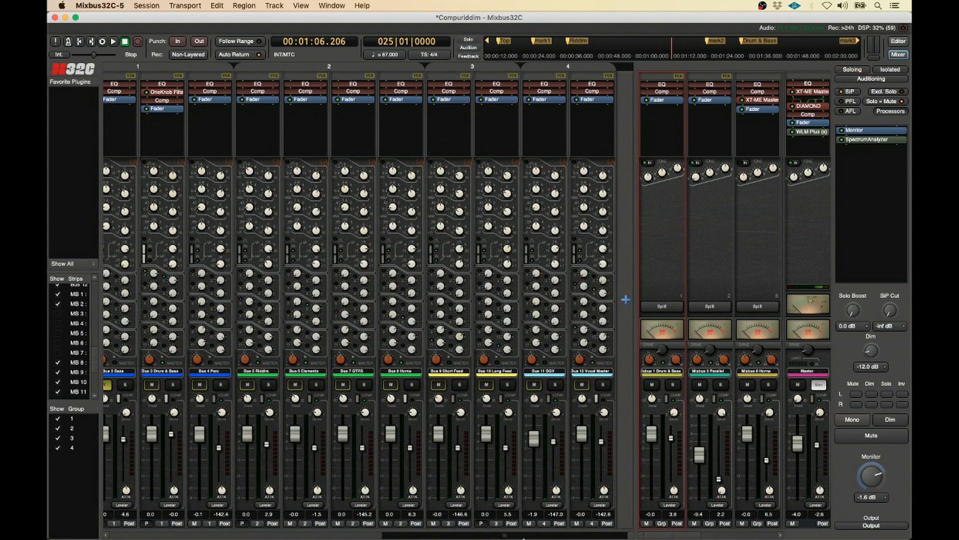
{"action": "left_click_drag", "start_coordinate": [518, 537], "coordinate": [352, 529]}
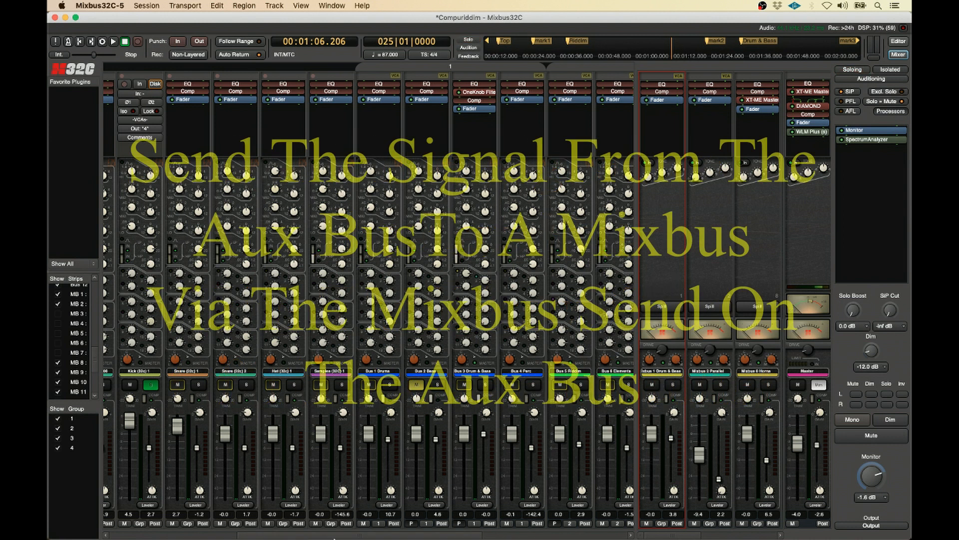
{"action": "left_click_drag", "start_coordinate": [339, 536], "coordinate": [406, 538]}
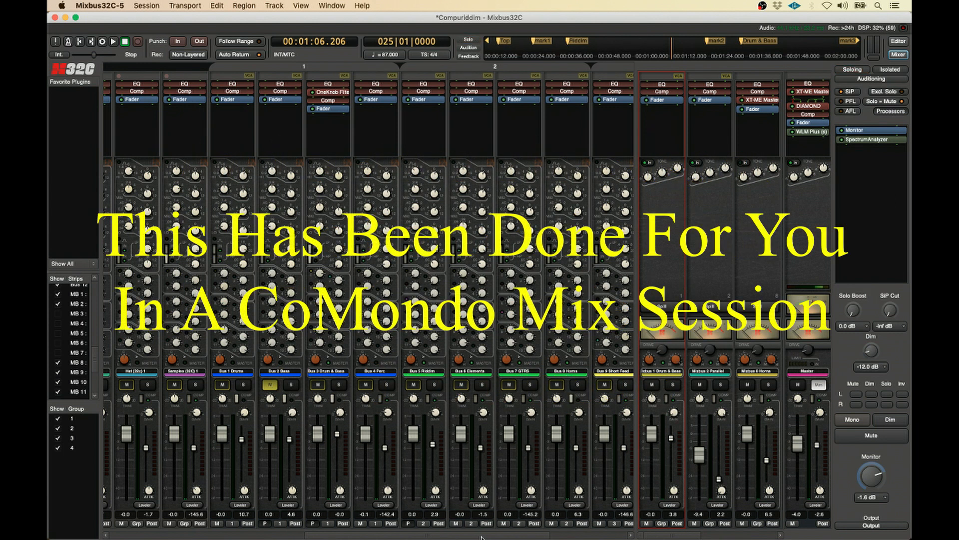
{"action": "left_click_drag", "start_coordinate": [483, 537], "coordinate": [471, 538]}
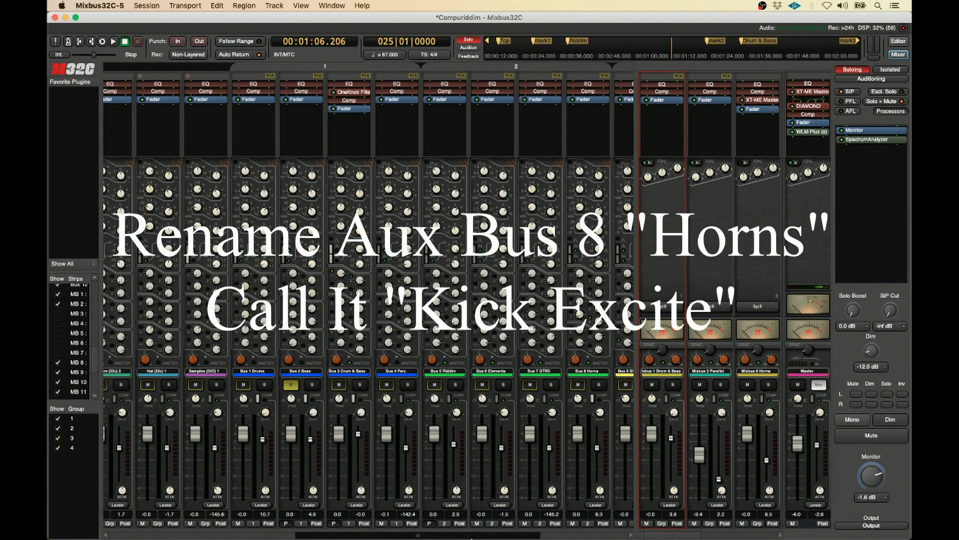
{"action": "left_click", "coordinate": [590, 374]}
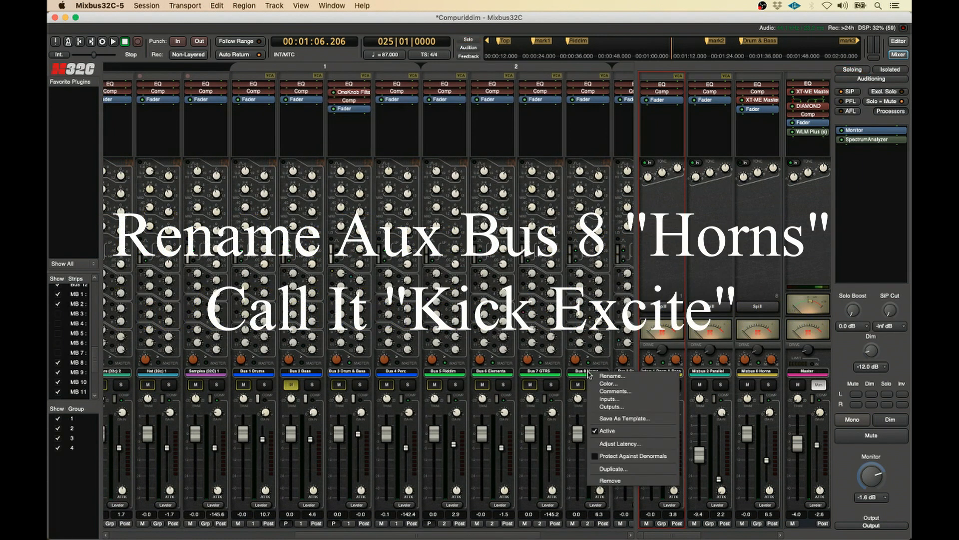
{"action": "left_click", "coordinate": [602, 380]}
{"action": "double_click", "coordinate": [602, 368]}
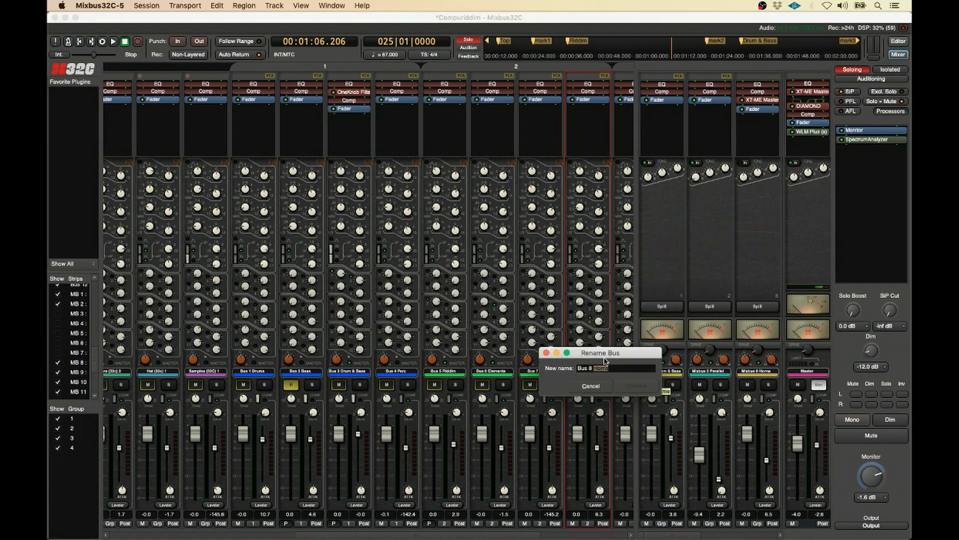
{"action": "type", "text": "K"}
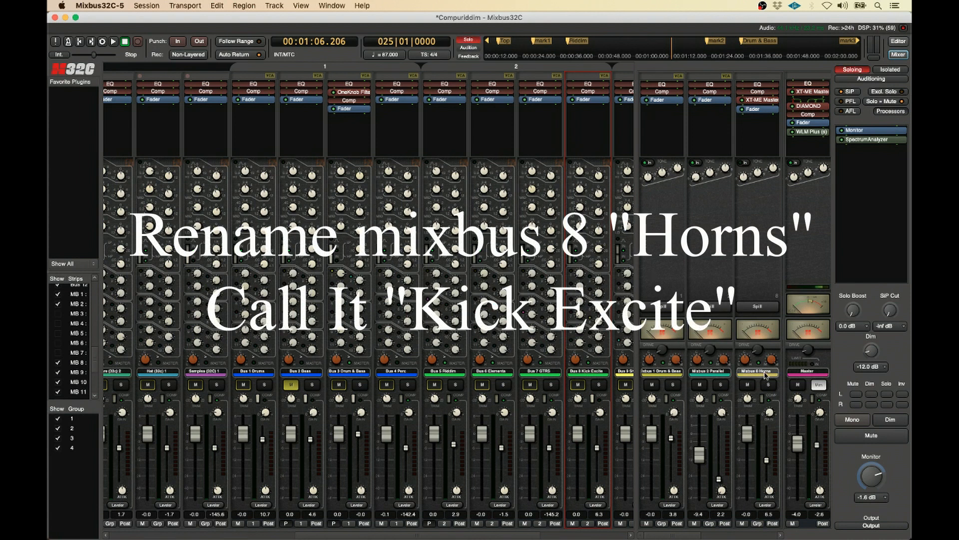
Rename the mixbus Mixbus 8 Horns to "Mixbus 8 Kick Excite"
{"action": "left_click", "coordinate": [754, 372]}
{"action": "left_click", "coordinate": [778, 378]}
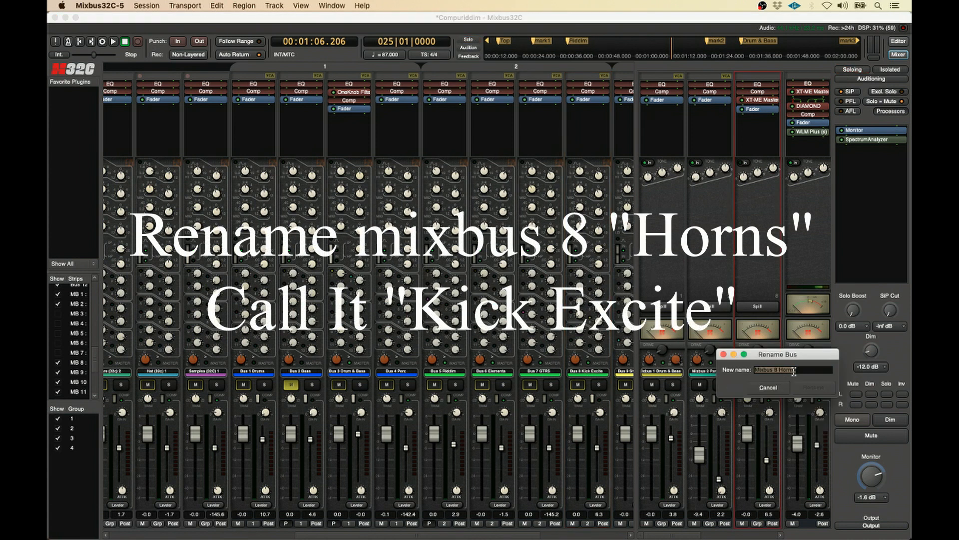
{"action": "left_click_drag", "start_coordinate": [800, 371], "coordinate": [787, 371]}
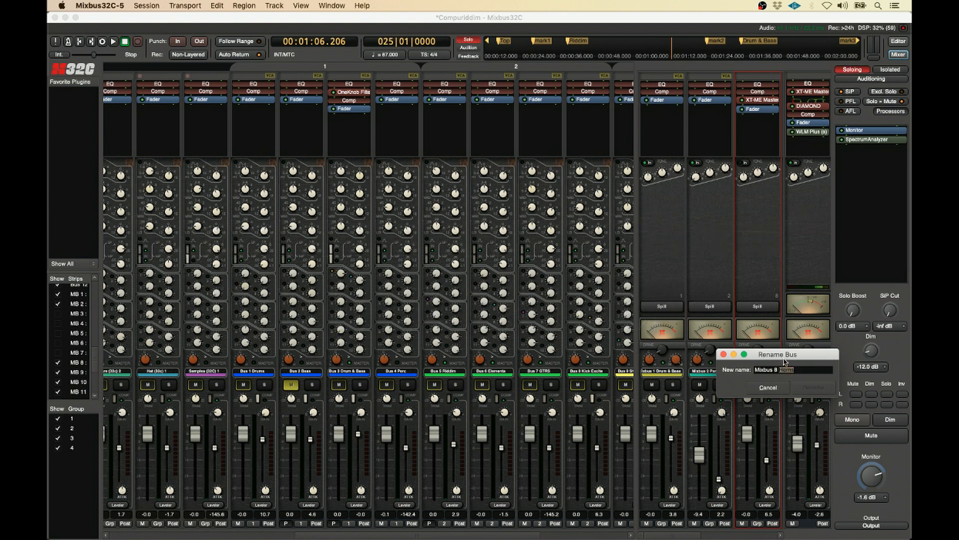
{"action": "type", "text": "Kick Excite"}
{"action": "key", "text": "Return"}
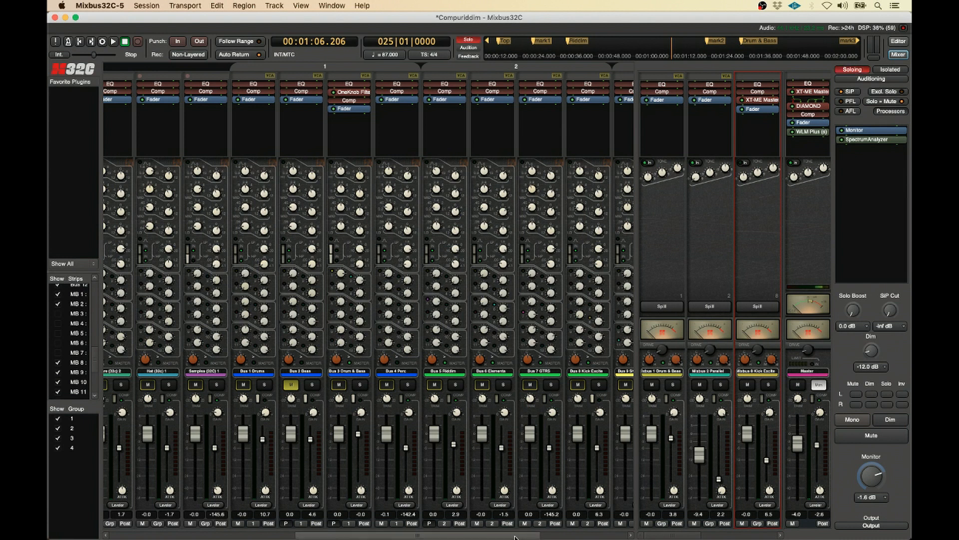
Route the Kick track's stereo direct output to the Bus 8 Kick Excite input as well, and close the output grid
{"action": "left_click_drag", "start_coordinate": [515, 537], "coordinate": [452, 537]}
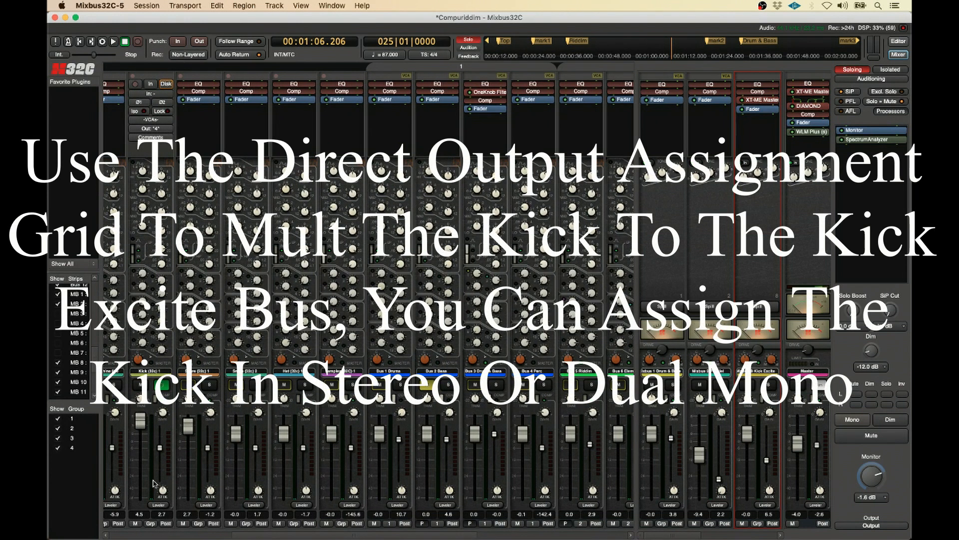
{"action": "left_click", "coordinate": [156, 129]}
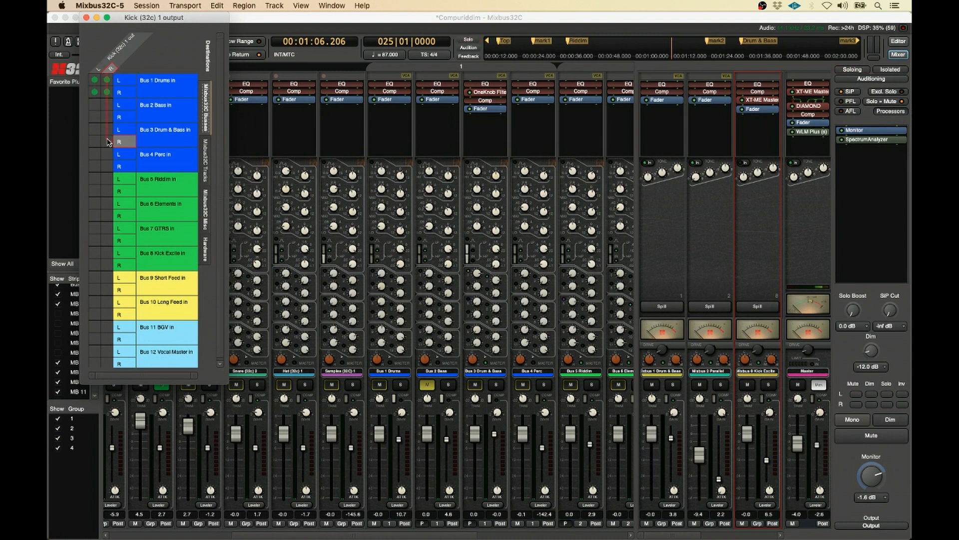
{"action": "left_click", "coordinate": [95, 253]}
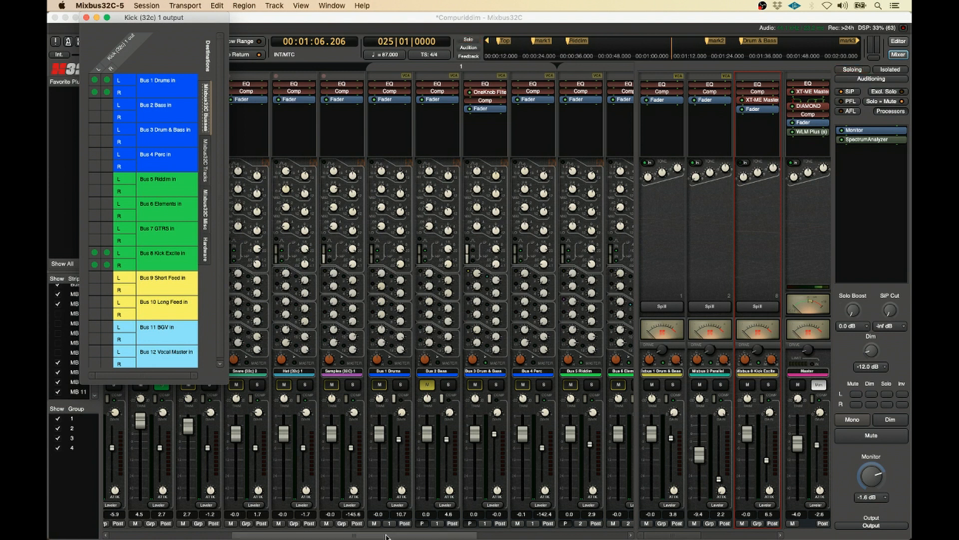
{"action": "left_click_drag", "start_coordinate": [386, 536], "coordinate": [506, 537]}
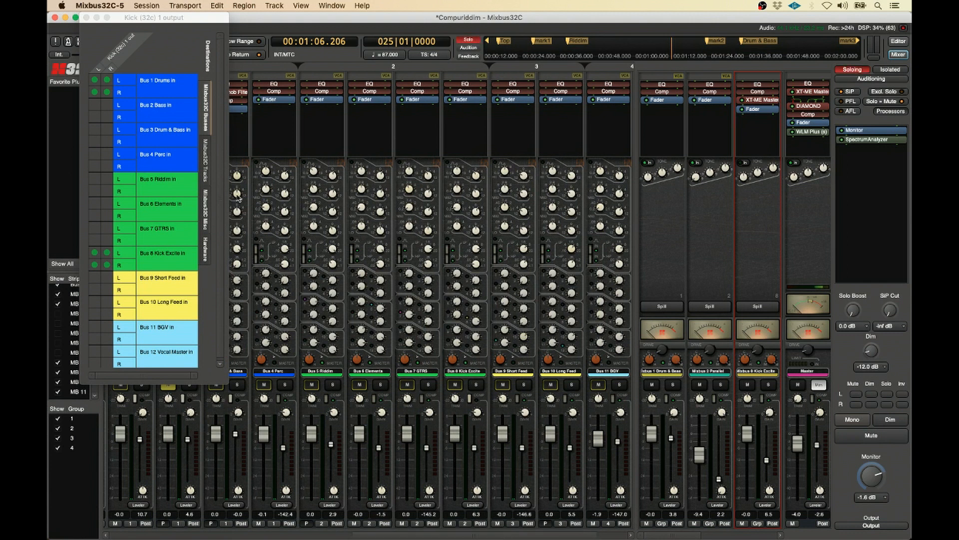
{"action": "left_click", "coordinate": [86, 18]}
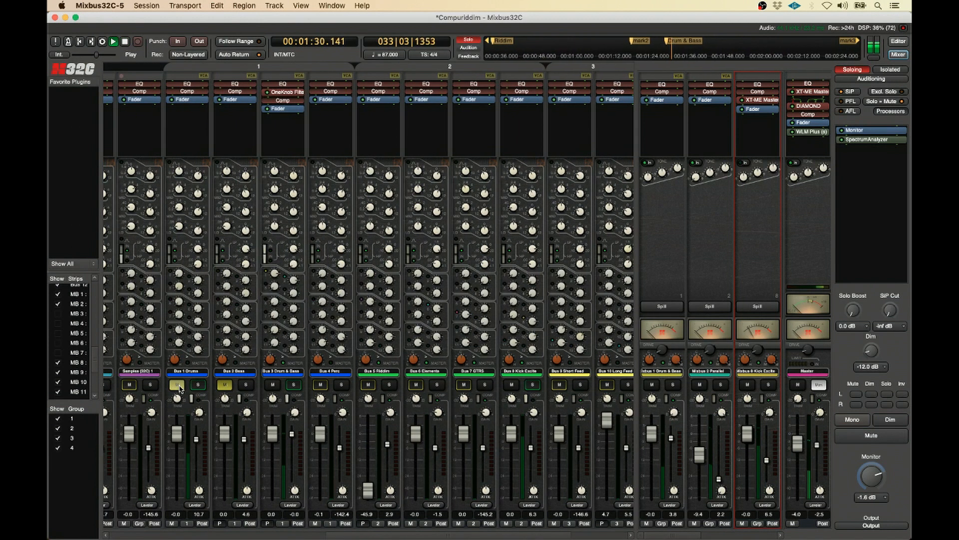
Mute Bus 3 Drum & Bass while the kick plays, and stop playback
{"action": "left_click", "coordinate": [273, 385]}
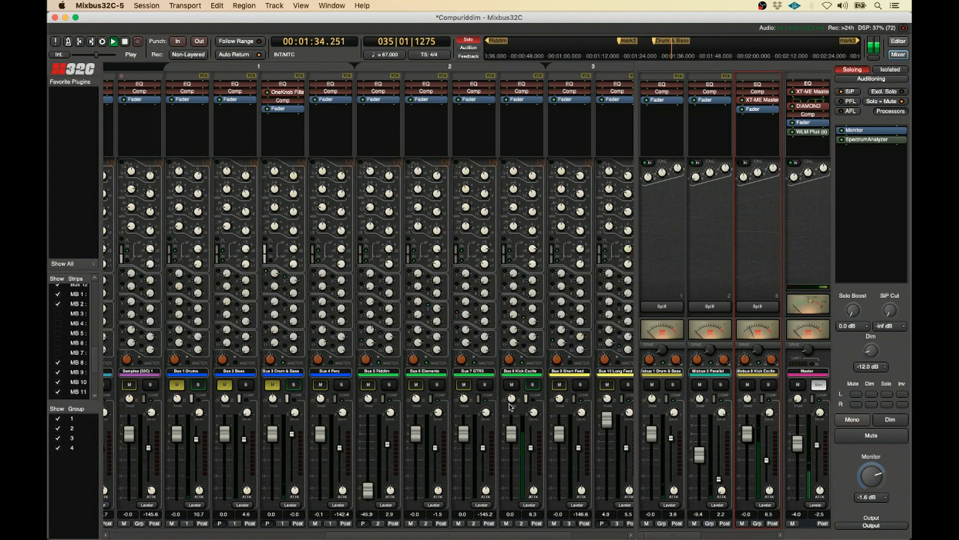
{"action": "key", "text": "space"}
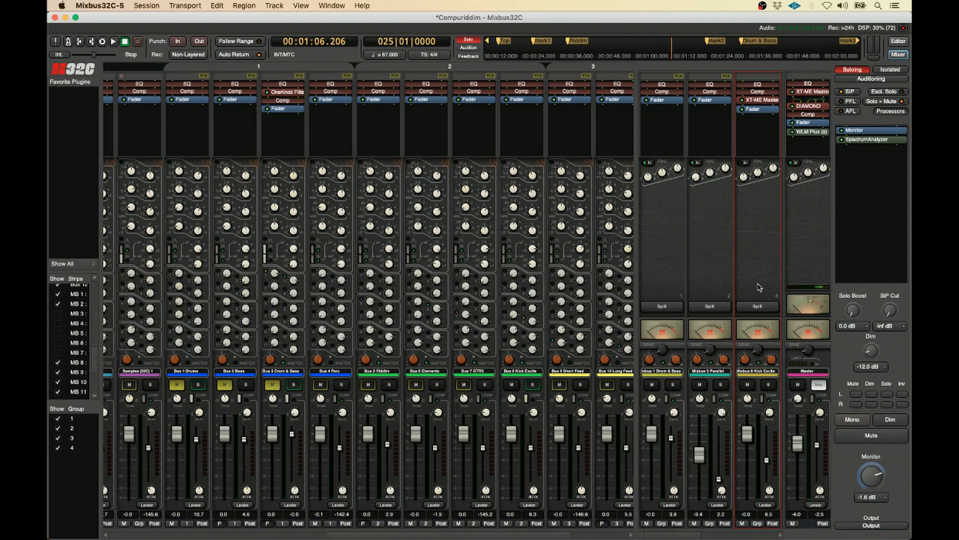
Add a post-fader aux send from Mixbus 8 Kick Excite to Bus 8 Kick Excite and enable Allow Feedback Loop on it
{"action": "right_click", "coordinate": [758, 129]}
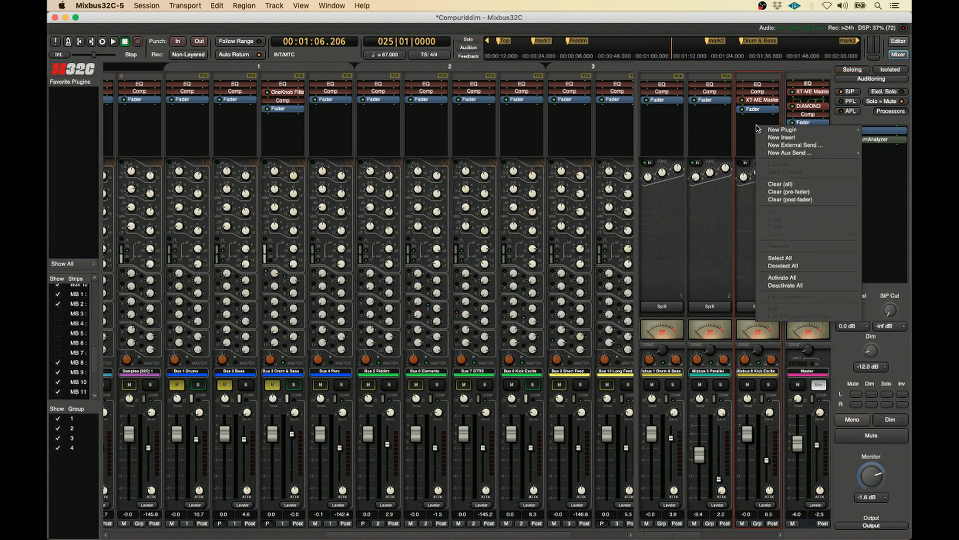
{"action": "mouse_move", "coordinate": [783, 156]}
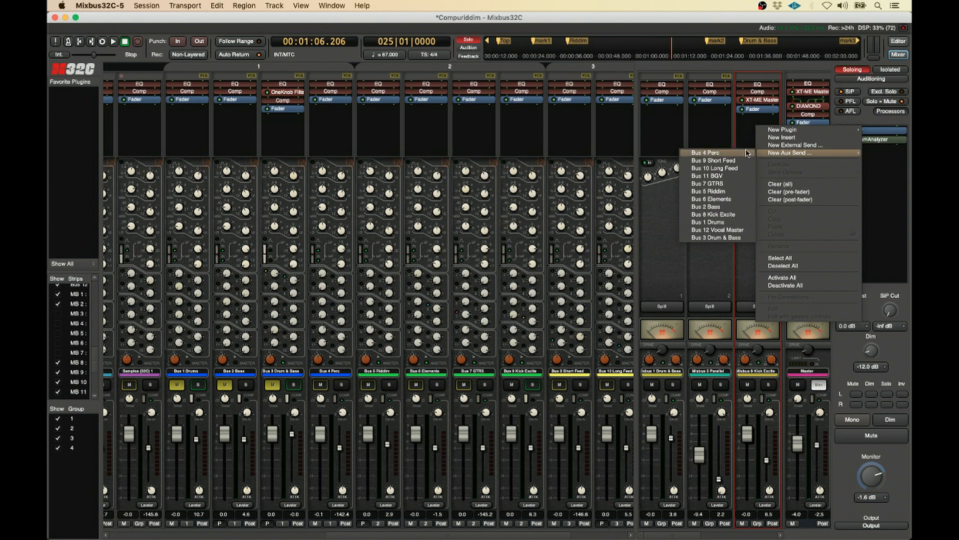
{"action": "left_click", "coordinate": [736, 215]}
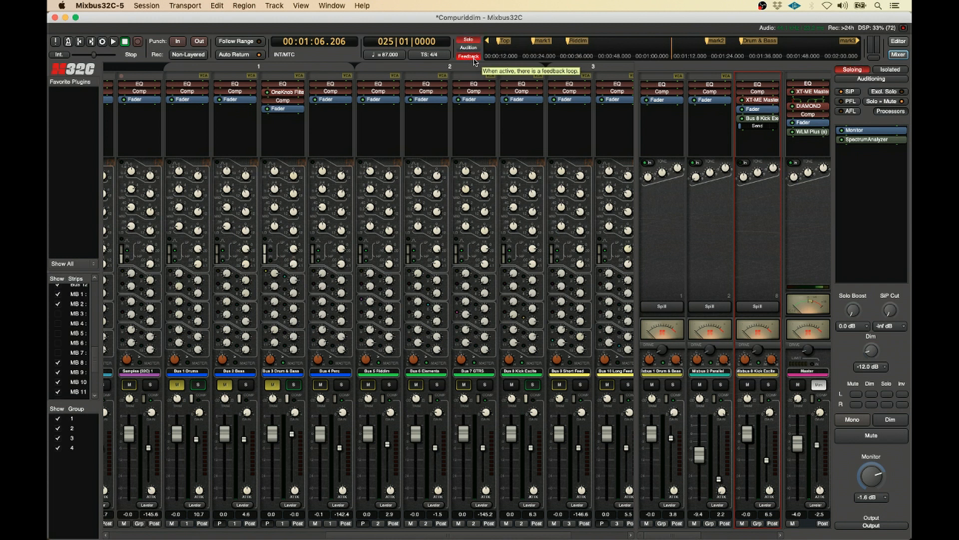
{"action": "right_click", "coordinate": [759, 123]}
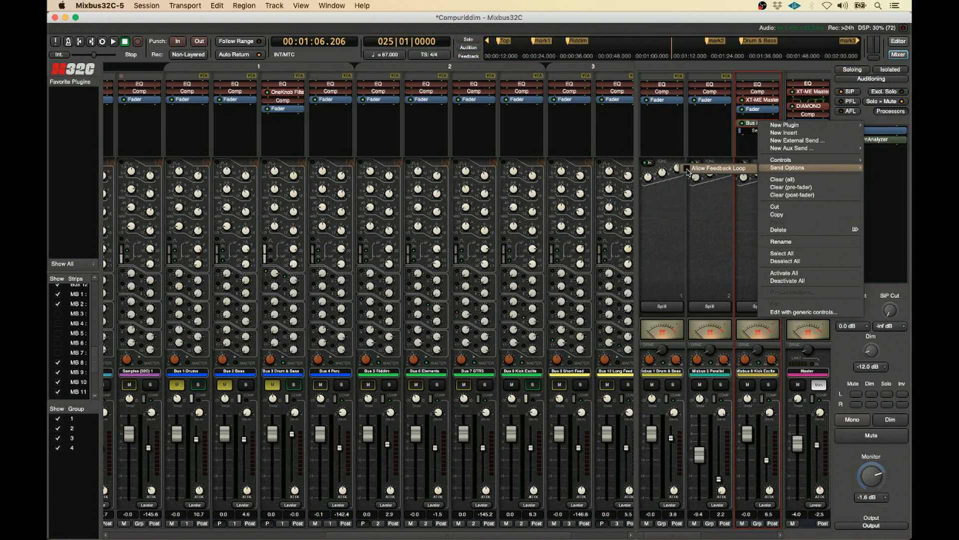
{"action": "left_click", "coordinate": [690, 169]}
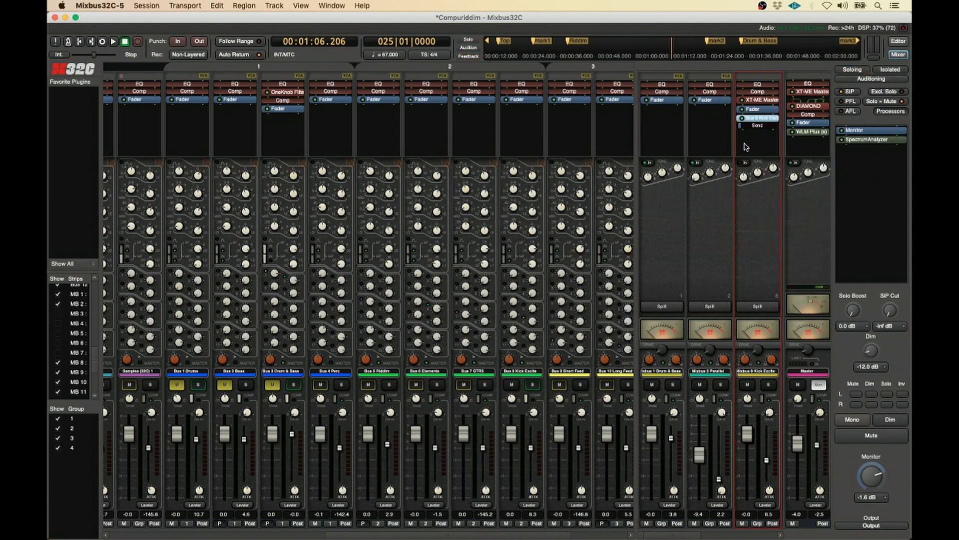
Open the XT-ME Mastering Equalizer on Mixbus 8 Kick Excite, keeping the mixbus strips uncovered
{"action": "mouse_move", "coordinate": [742, 131]}
{"action": "double_click", "coordinate": [759, 102]}
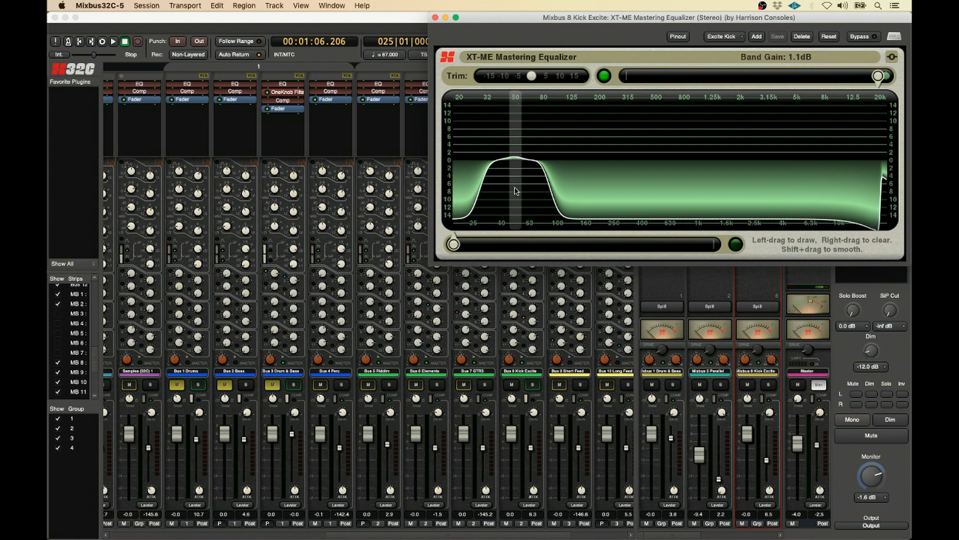
{"action": "left_click_drag", "start_coordinate": [525, 19], "coordinate": [336, 6]}
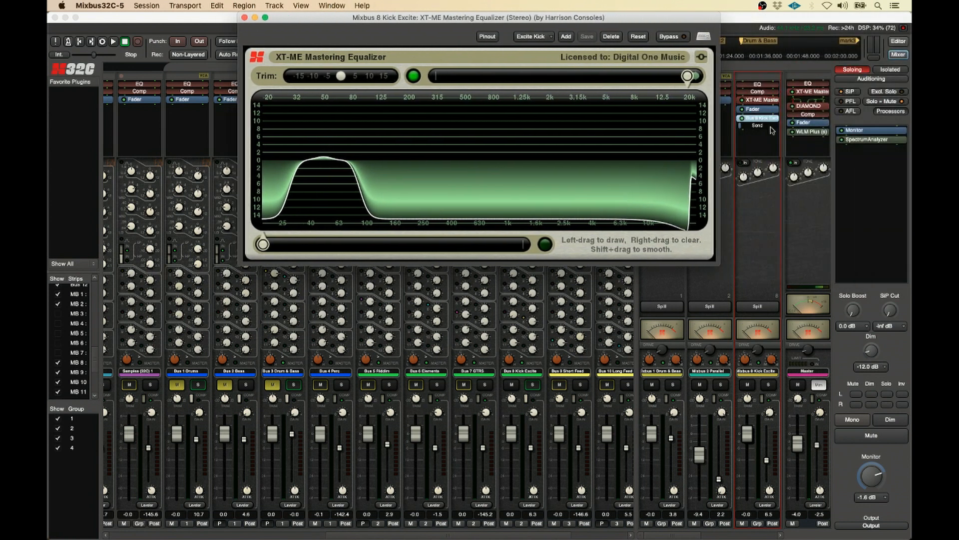
Open the SpectrumAnalyzer of the monitor section and play the kick to examine its fundamental frequency
{"action": "double_click", "coordinate": [873, 141]}
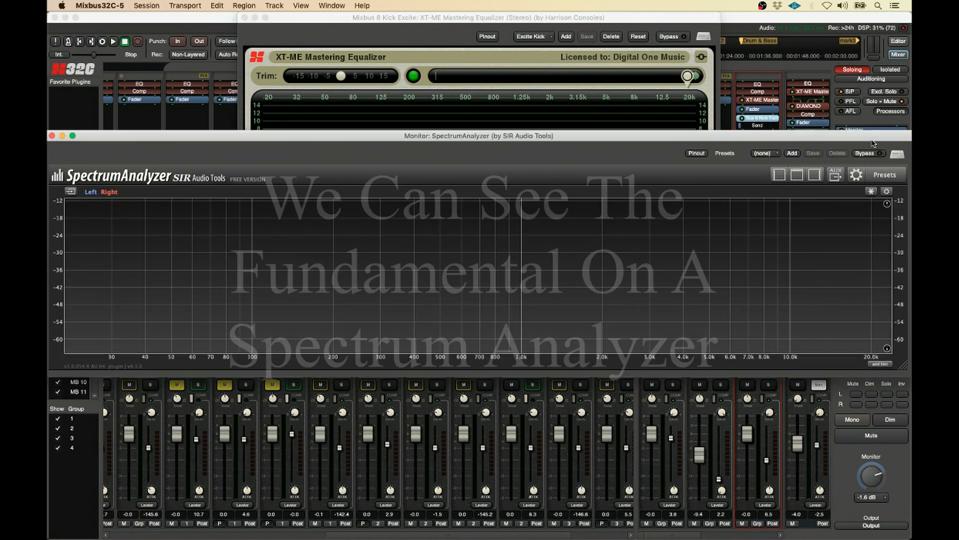
{"action": "left_click_drag", "start_coordinate": [595, 140], "coordinate": [594, 234]}
{"action": "key", "text": "space"}
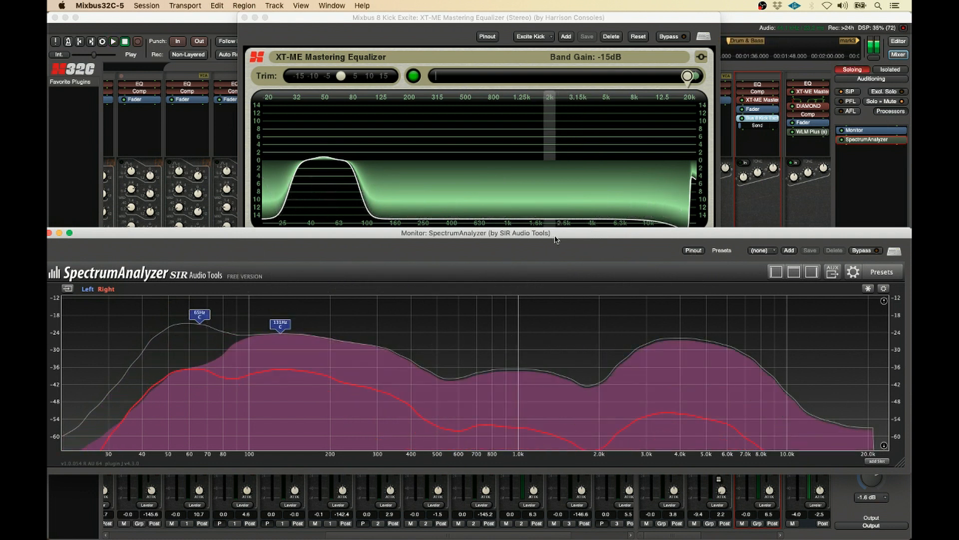
{"action": "key", "text": "space"}
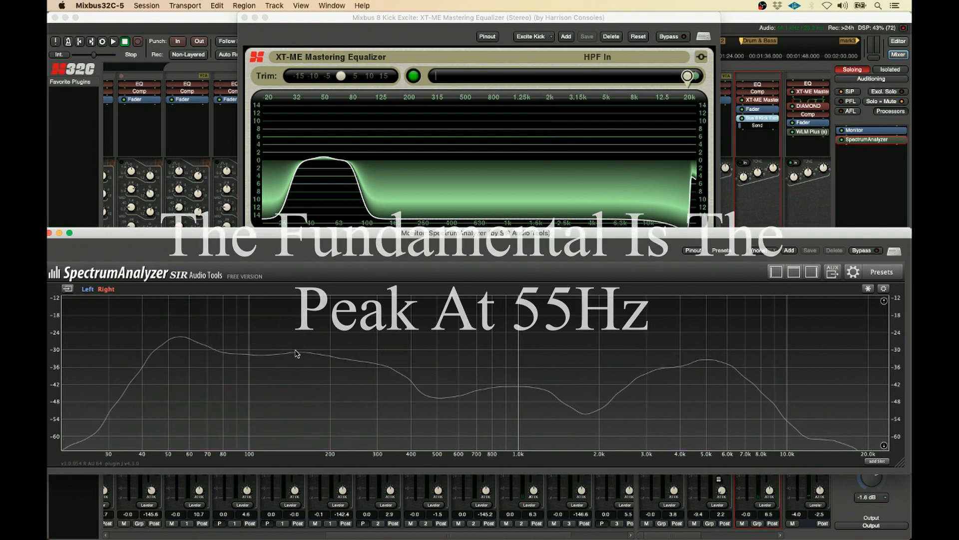
{"action": "key", "text": "space"}
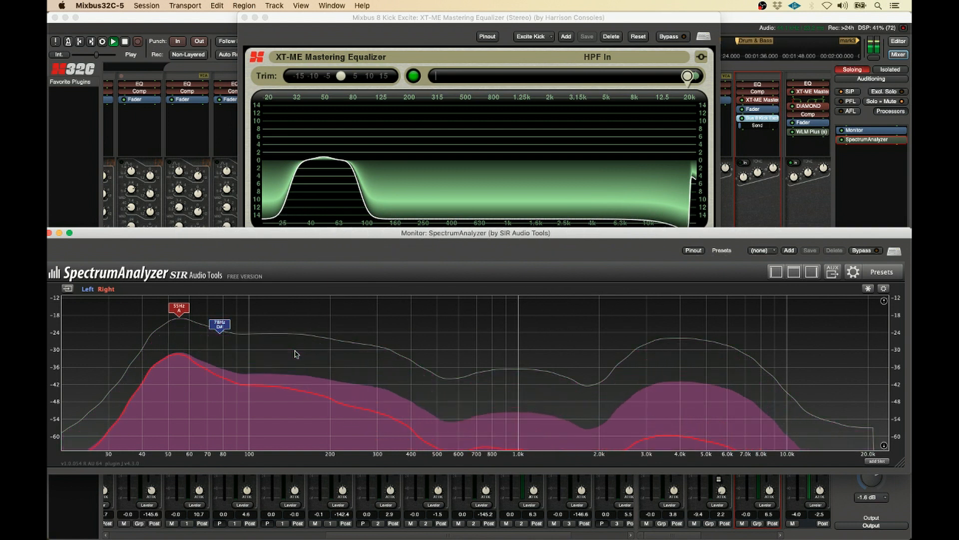
{"action": "key", "text": "space"}
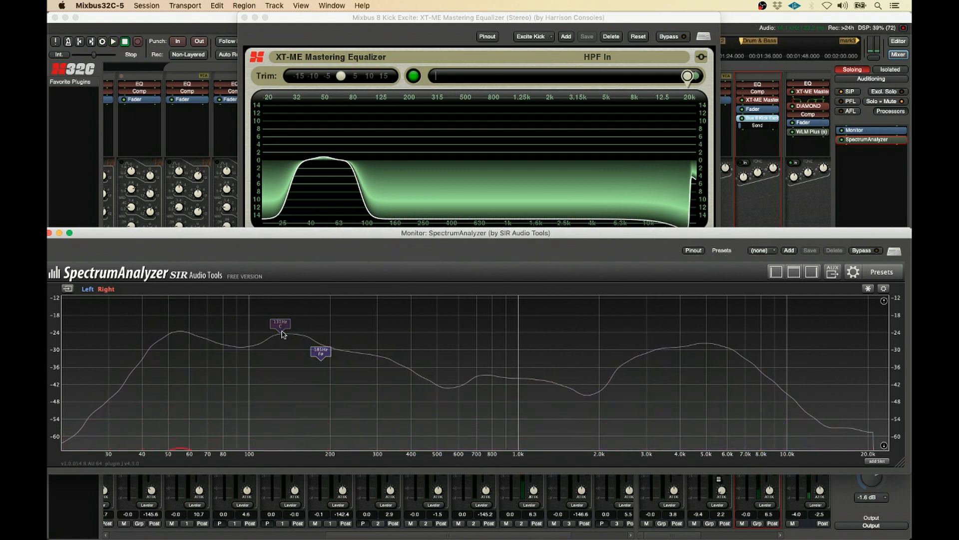
Raise the Bus 8 Kick Excite aux send level on Mixbus 8 to 5.2 dB during playback, and stop playback
{"action": "left_click_drag", "start_coordinate": [327, 235], "coordinate": [318, 369]}
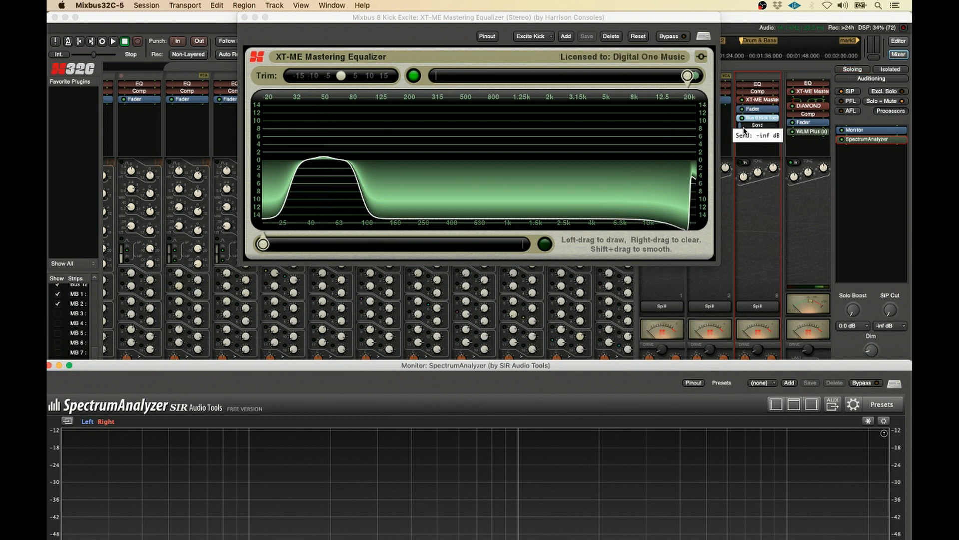
{"action": "key", "text": "space"}
{"action": "scroll", "coordinate": [743, 131], "scroll_direction": "up", "scroll_amount": 3}
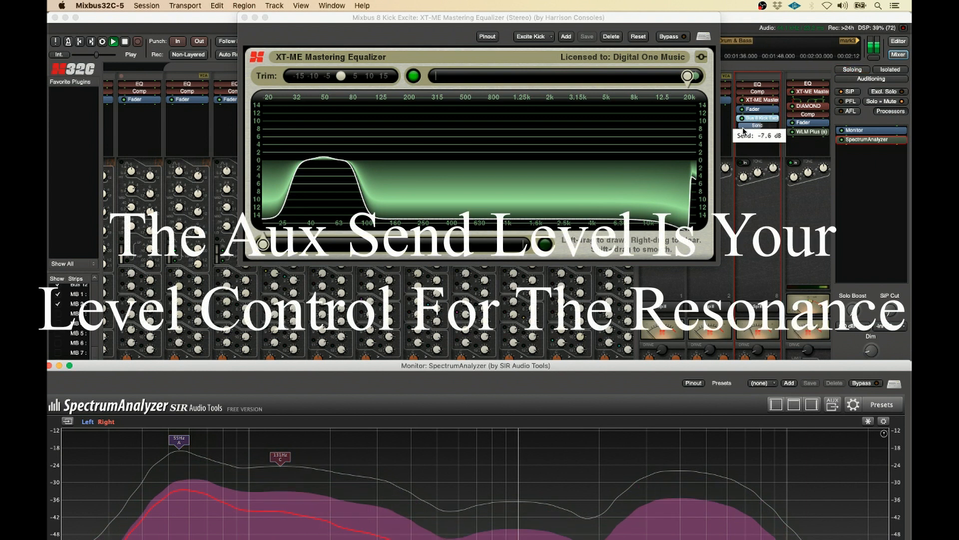
{"action": "scroll", "coordinate": [745, 131], "scroll_direction": "up", "scroll_amount": 10}
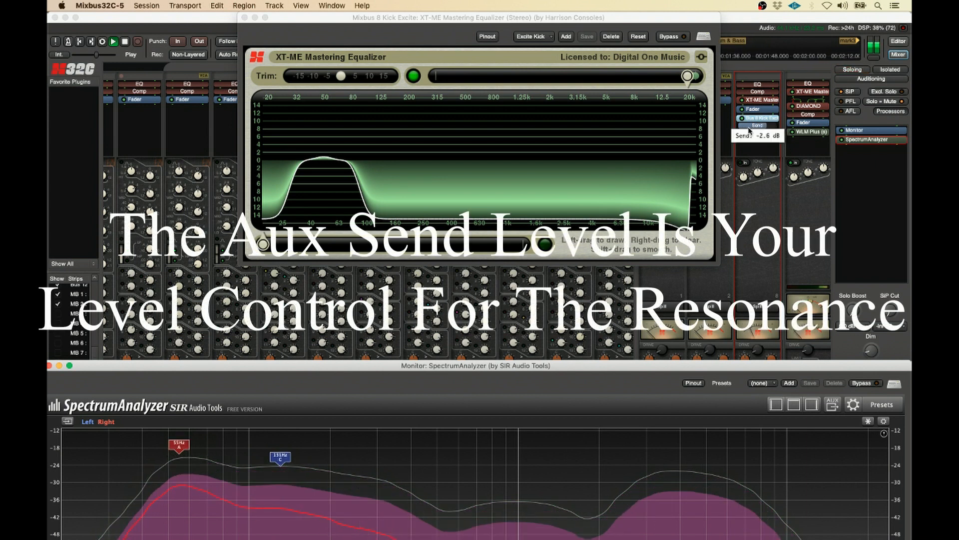
{"action": "scroll", "coordinate": [750, 130], "scroll_direction": "up", "scroll_amount": 4}
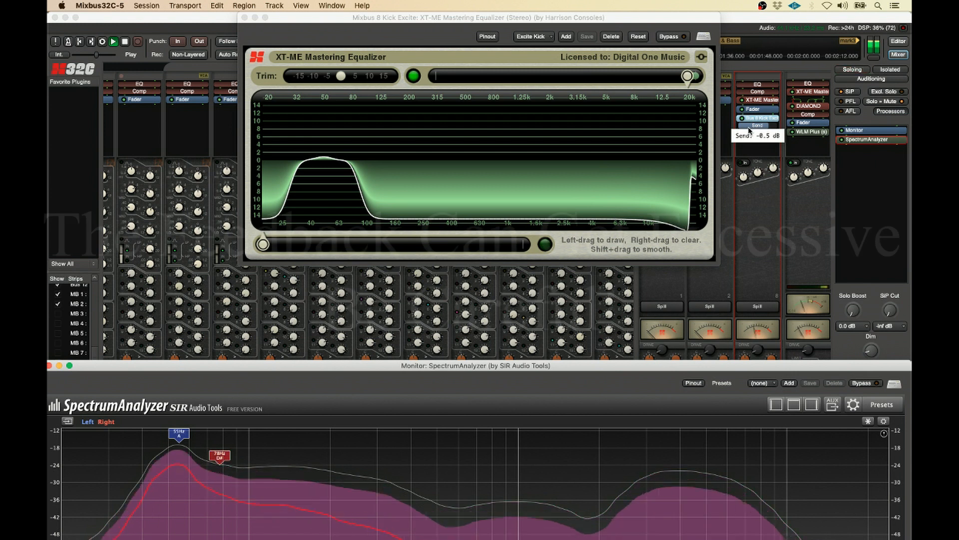
{"action": "scroll", "coordinate": [749, 130], "scroll_direction": "up", "scroll_amount": 2}
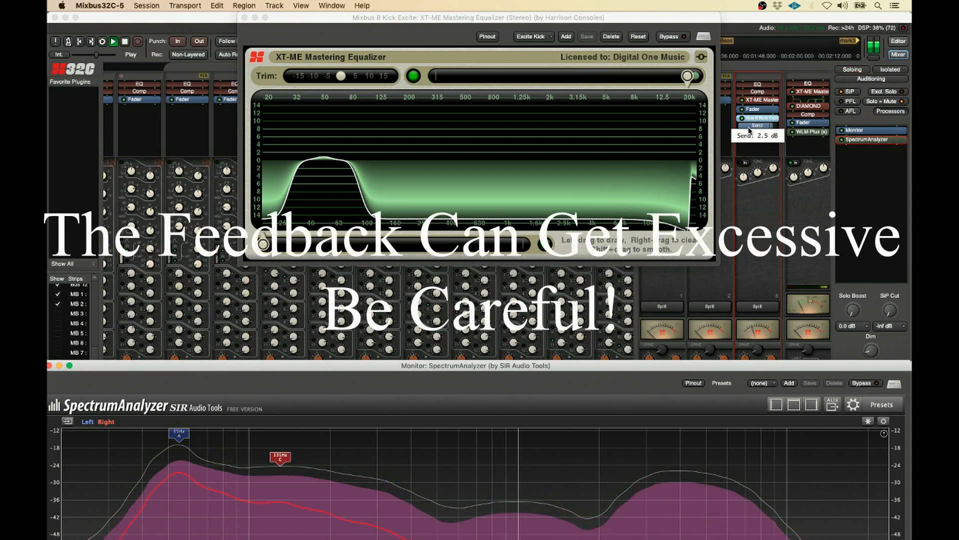
{"action": "scroll", "coordinate": [750, 131], "scroll_direction": "up", "scroll_amount": 2}
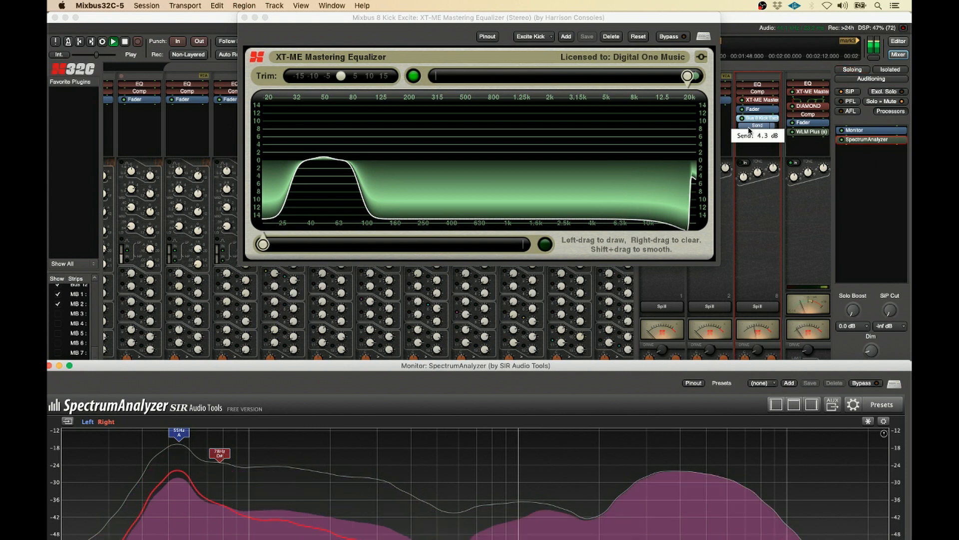
{"action": "key", "text": "space"}
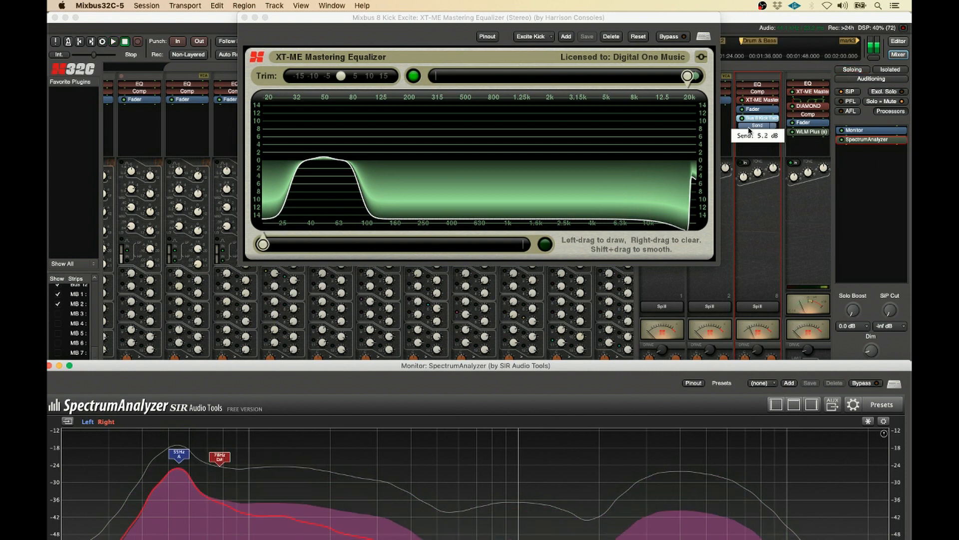